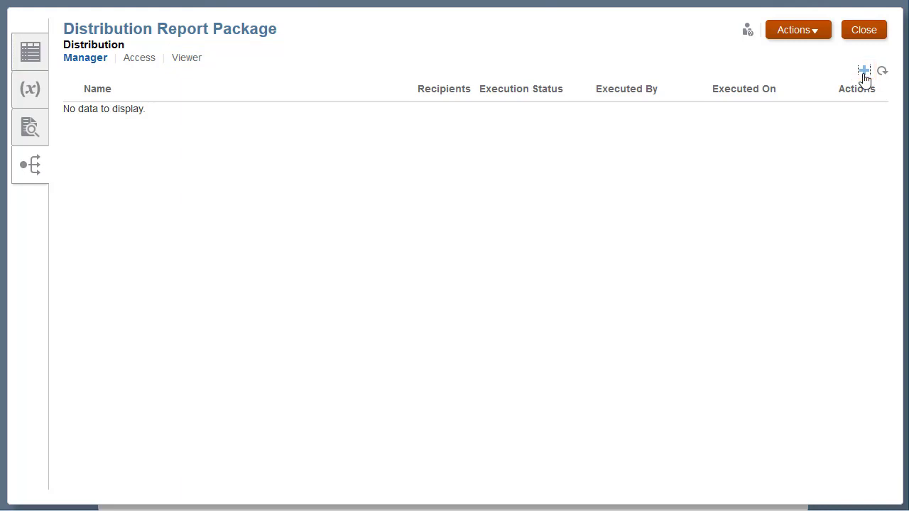
Create a distribution named Weekly Distribution, described "This report package is distributed weekly", with subject Weekly Distribution and message "This is the weekly distribution of the report package".
left_click(864, 73)
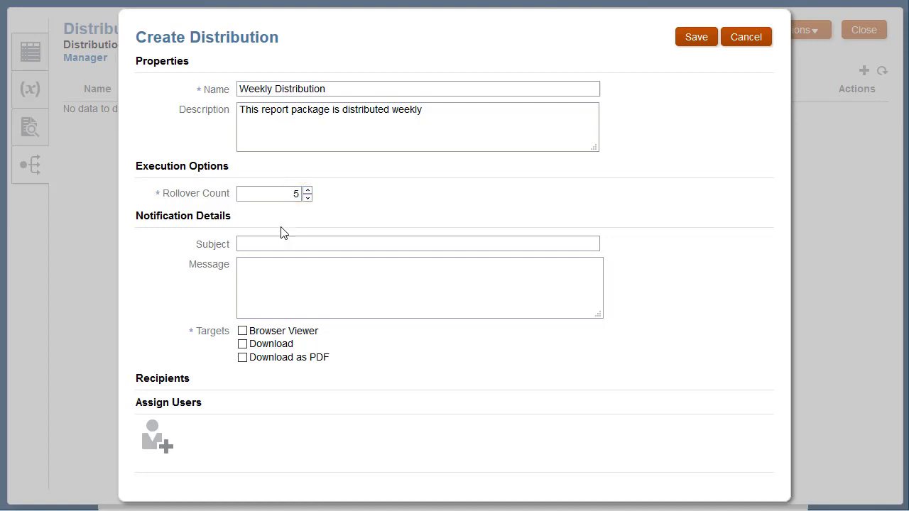
left_click(250, 243)
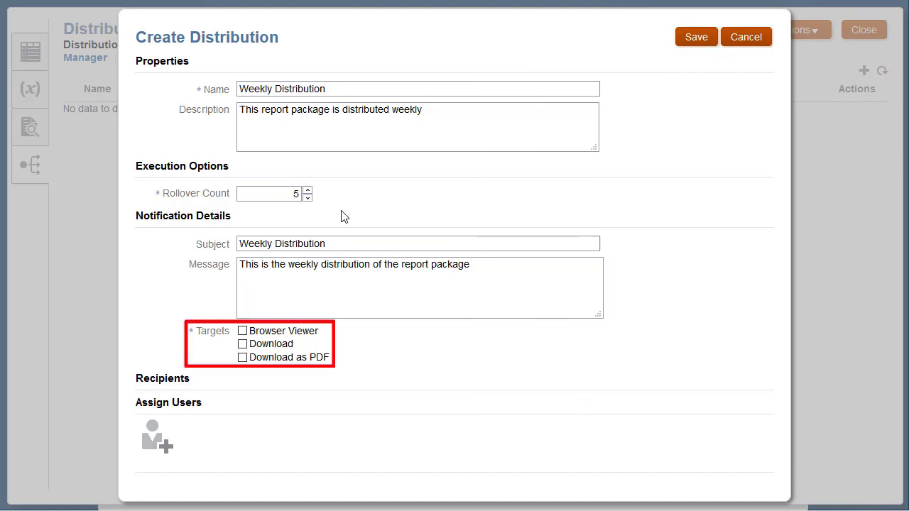
Enable the Browser Viewer, Download and Download as PDF targets, assign the two recipients, and save the distribution.
left_click(246, 336)
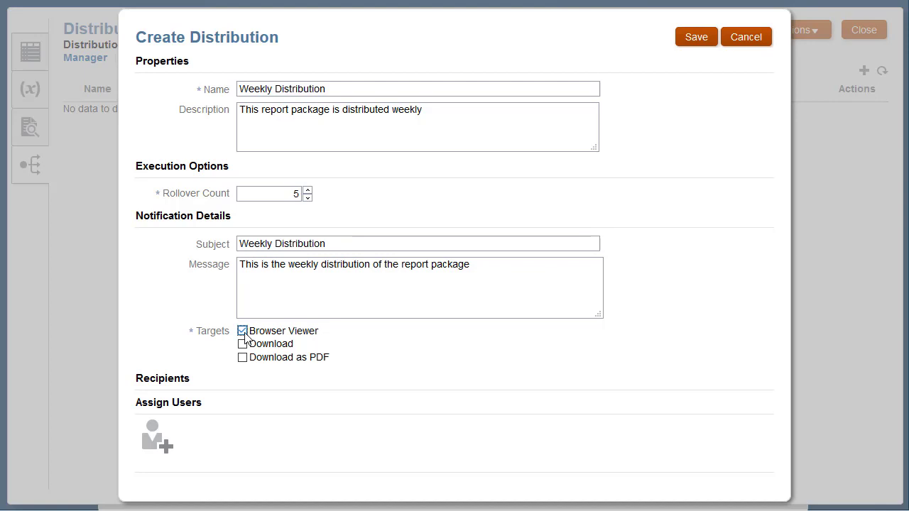
left_click(243, 344)
left_click(243, 358)
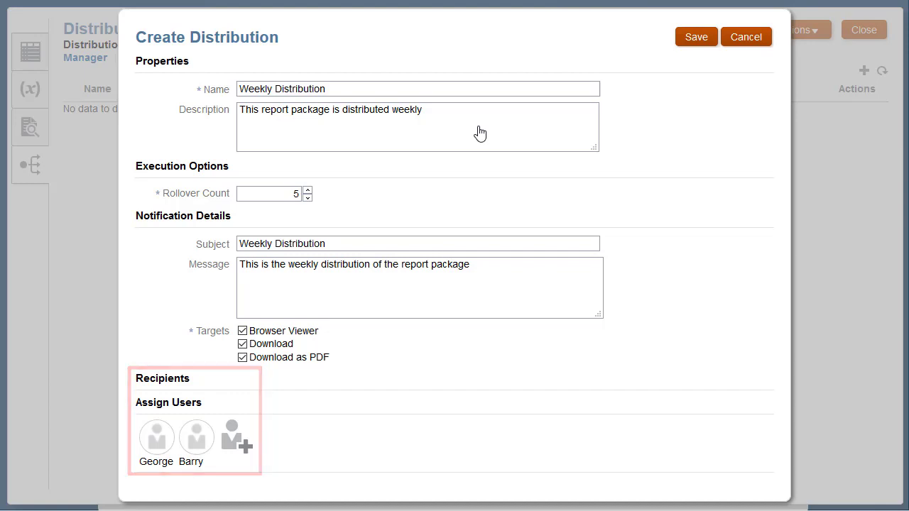
left_click(694, 41)
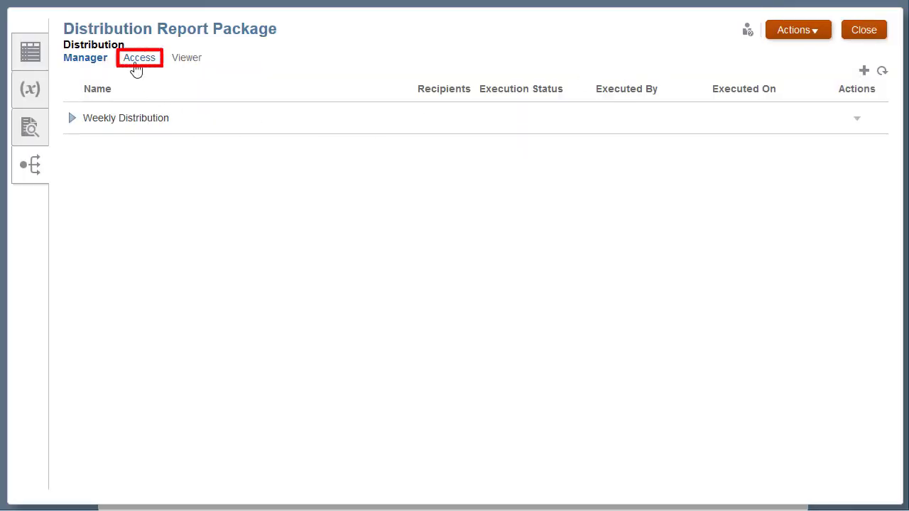
Set the report access of the distribution to Limited.
left_click(136, 63)
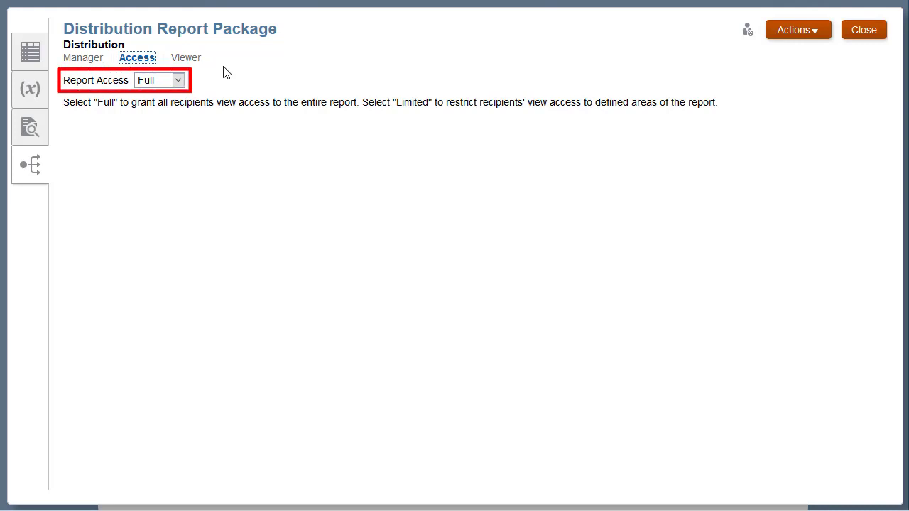
left_click(176, 84)
left_click(178, 108)
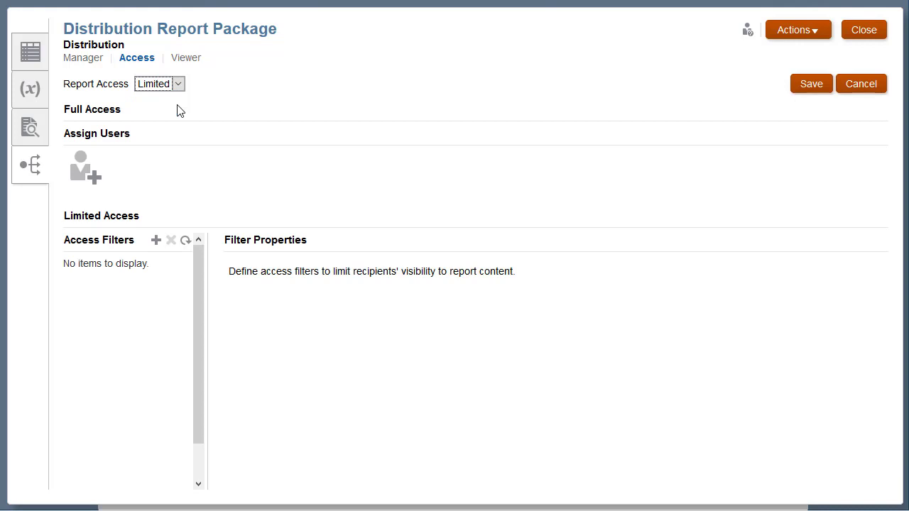
Search for the first recipient by first name and assign that user to Full Access.
left_click(85, 176)
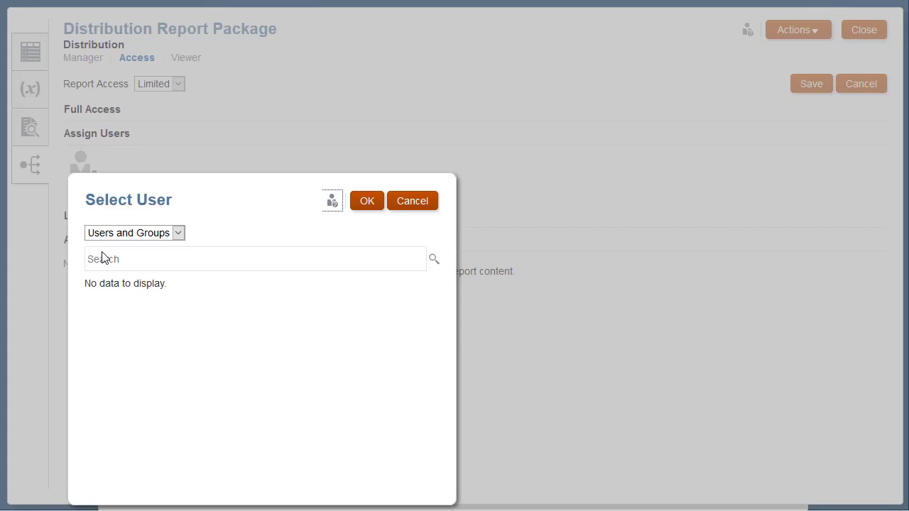
left_click(106, 255)
type("George")
left_click(432, 260)
left_click(108, 302)
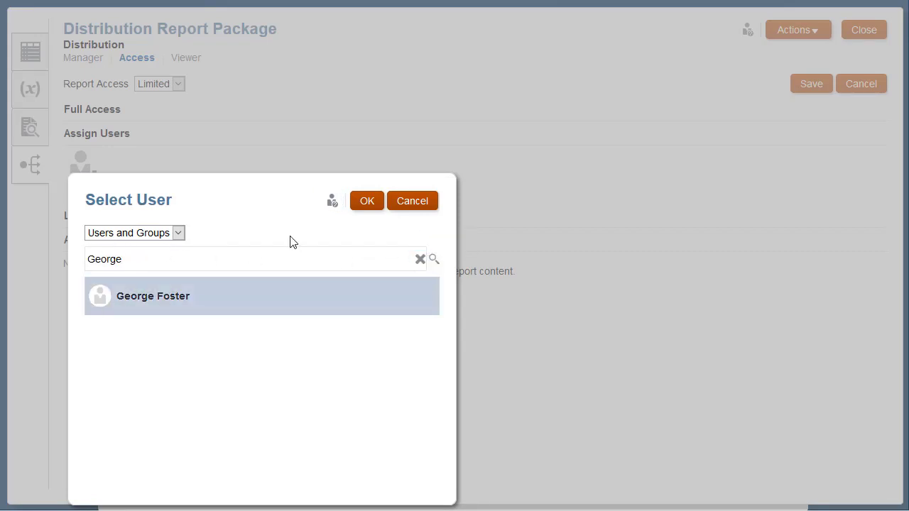
left_click(369, 204)
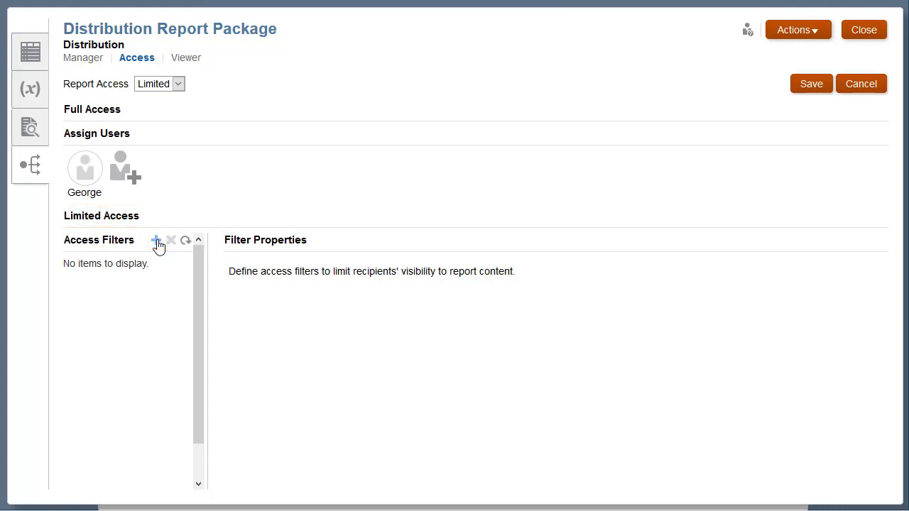
Add an access filter named Access Filter under Limited Access and assign the second recipient to it.
left_click(157, 241)
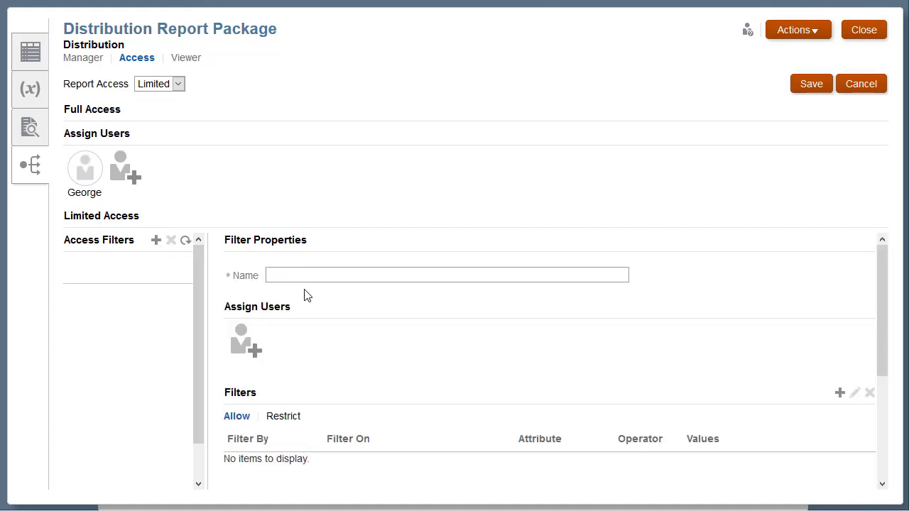
type("Access Filter")
left_click(245, 341)
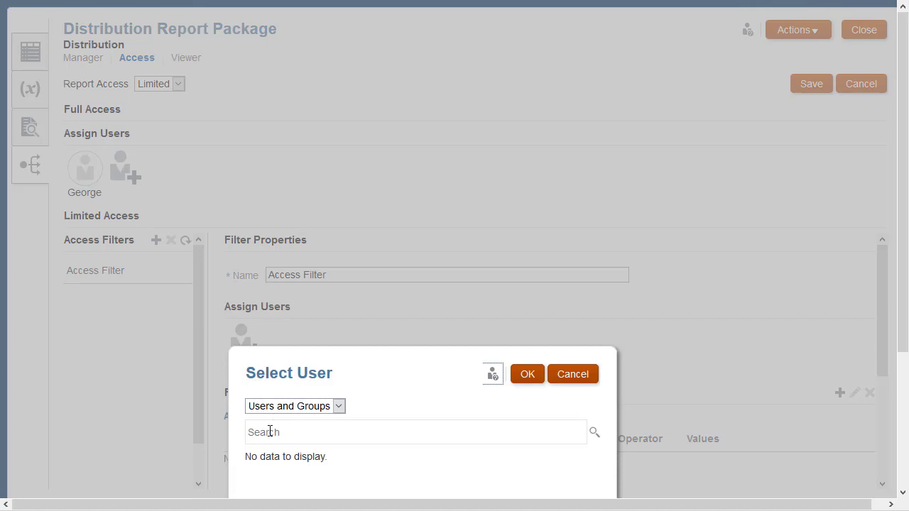
left_click(270, 431)
type("B")
left_click(270, 445)
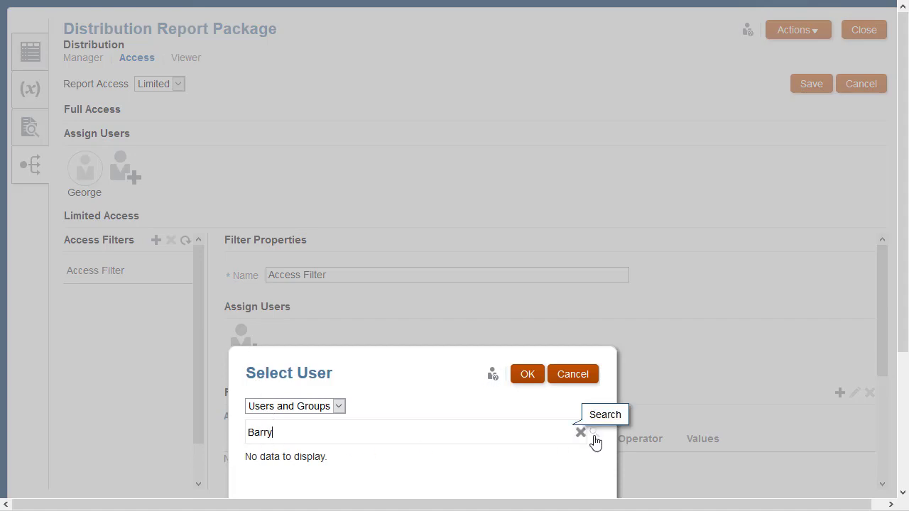
left_click(594, 435)
left_click(264, 479)
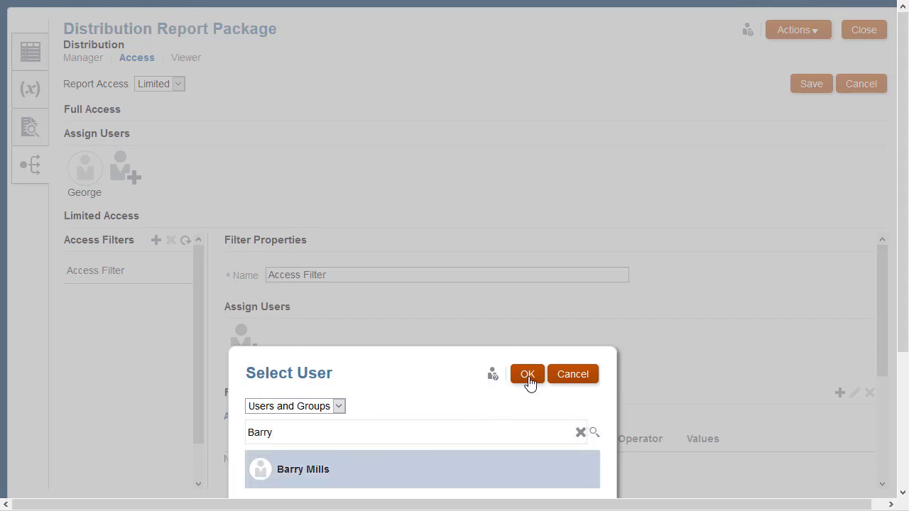
left_click(528, 376)
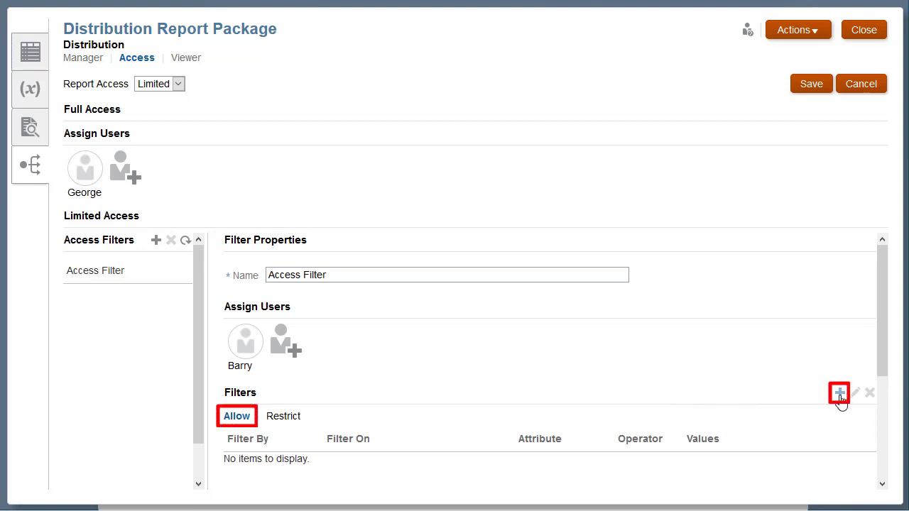
Add an Allow filter item by Report Package Structure that contains the Finance section.
left_click(841, 395)
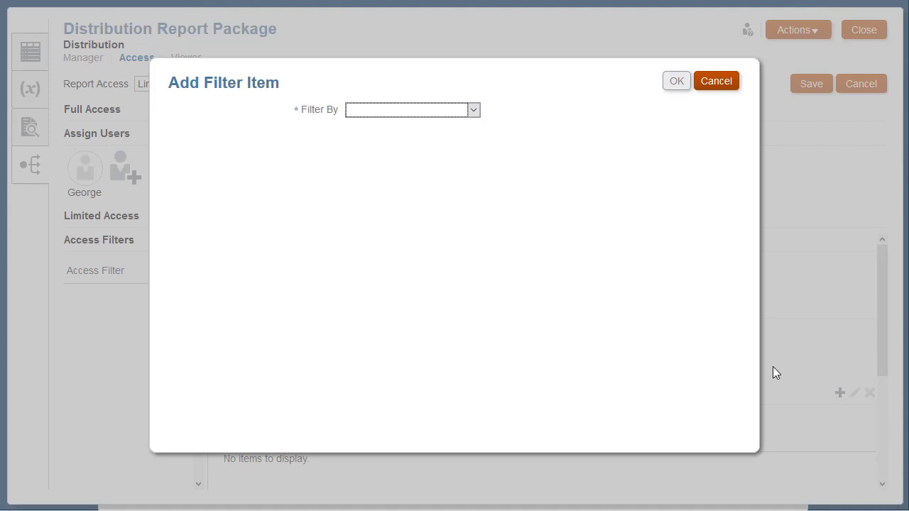
left_click(474, 111)
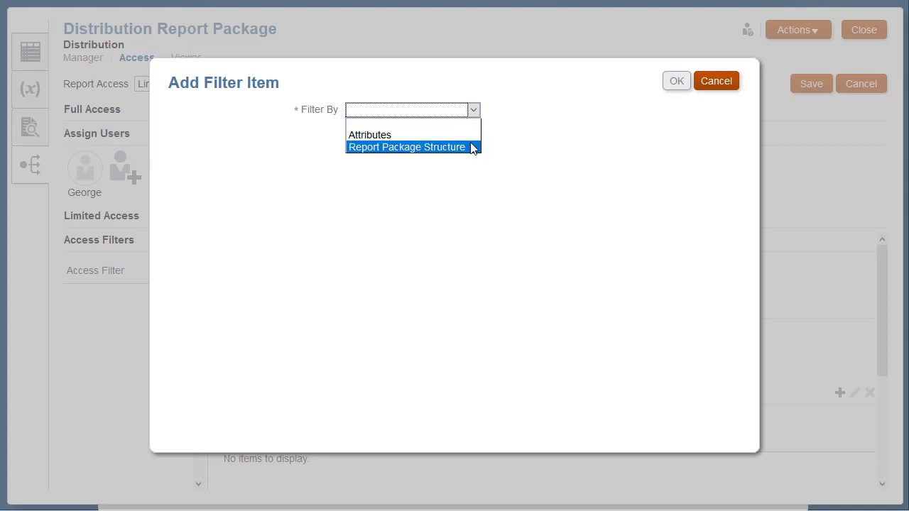
left_click(472, 147)
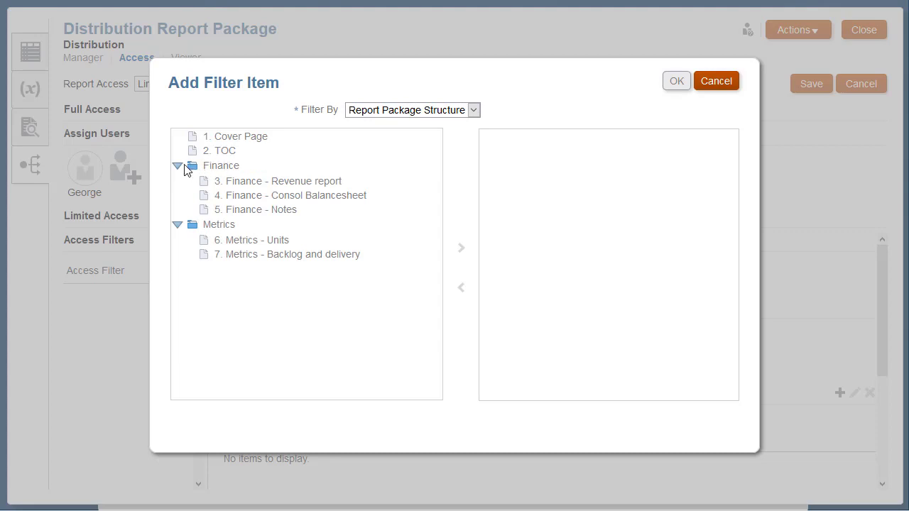
left_click(192, 169)
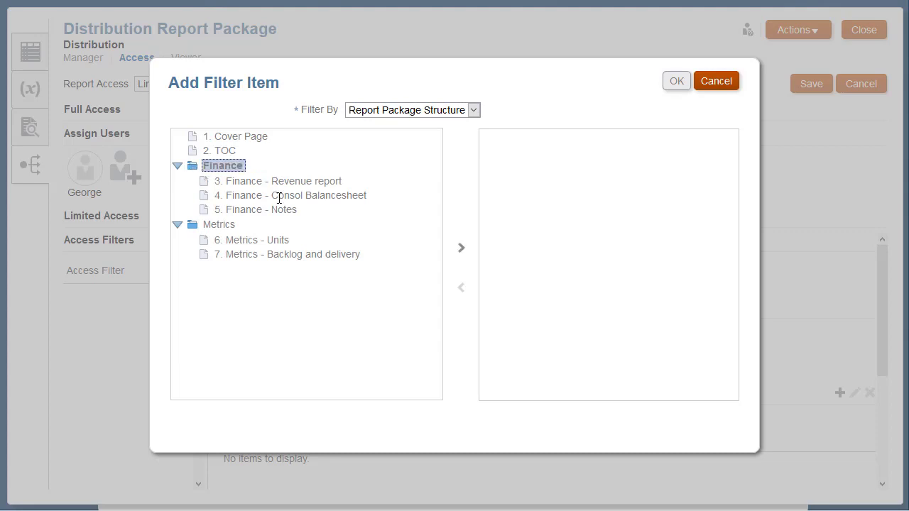
left_click(462, 253)
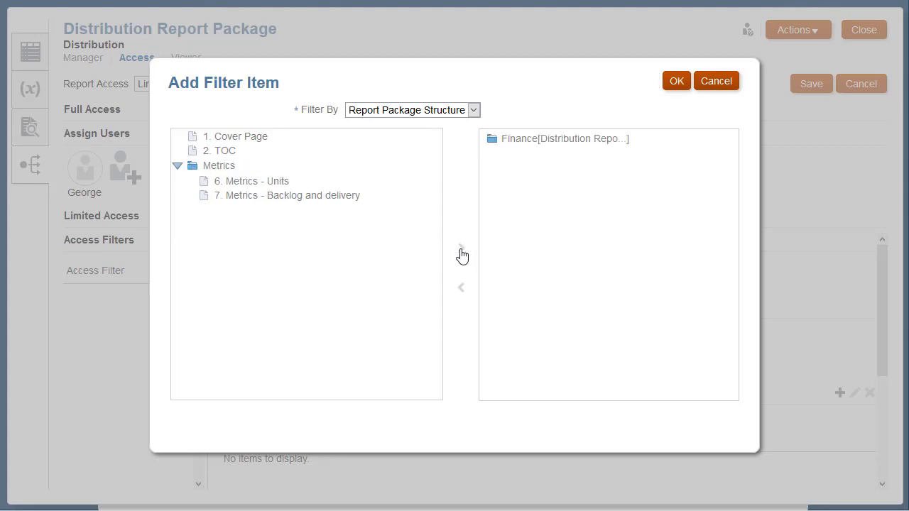
left_click(677, 82)
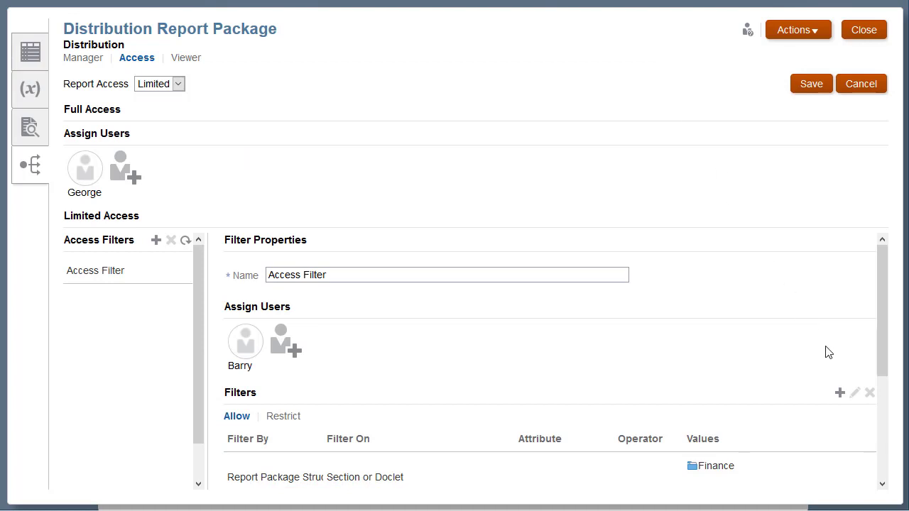
Start a second Allow filter item by Attributes, filtering on Doclet with the Name attribute.
left_click(839, 395)
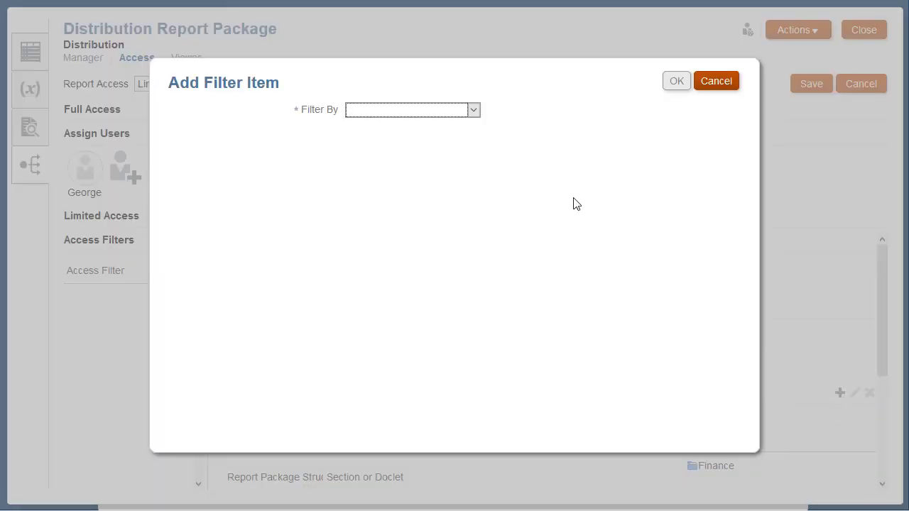
left_click(475, 112)
left_click(469, 136)
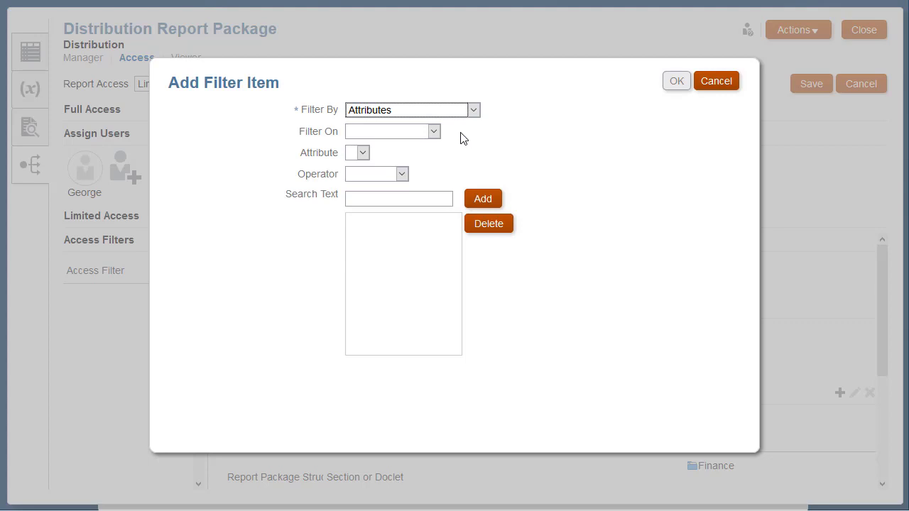
left_click(434, 133)
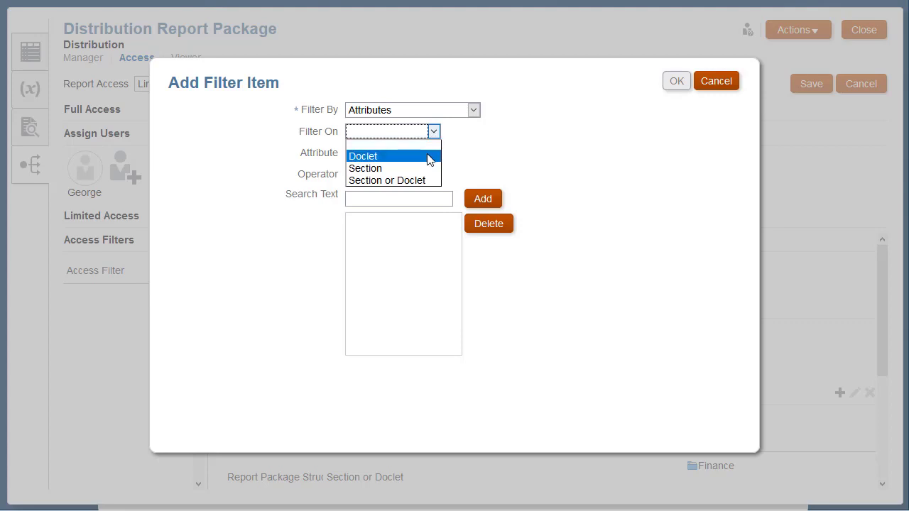
left_click(429, 158)
left_click(409, 154)
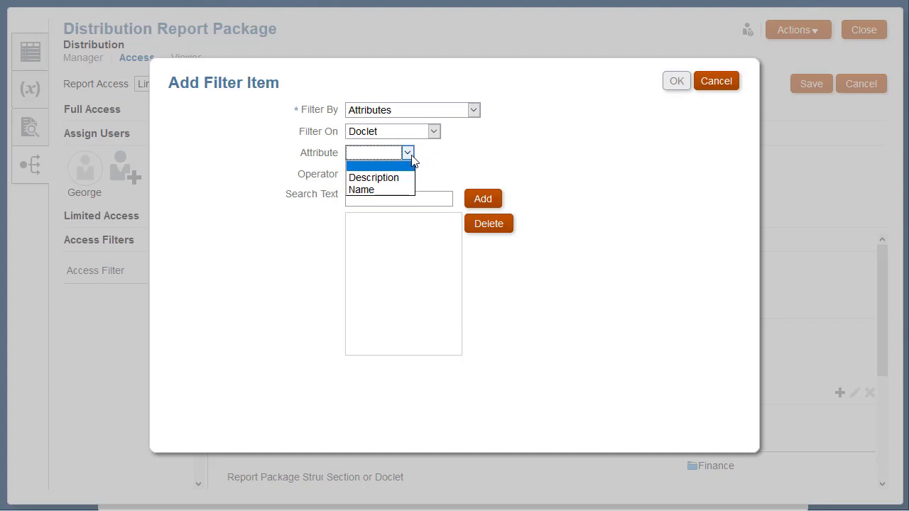
left_click(411, 189)
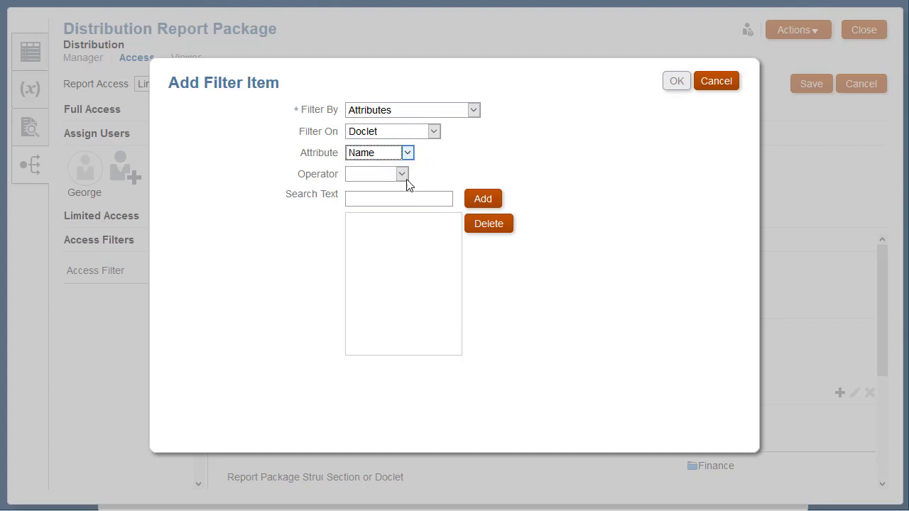
Set the filter item's operator to contains, add the search text Units, and confirm the item.
left_click(403, 175)
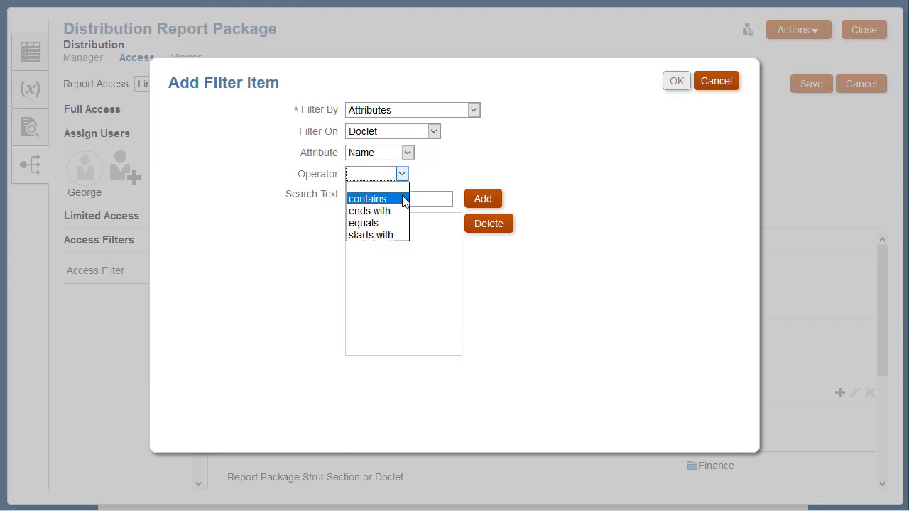
left_click(403, 199)
left_click(401, 199)
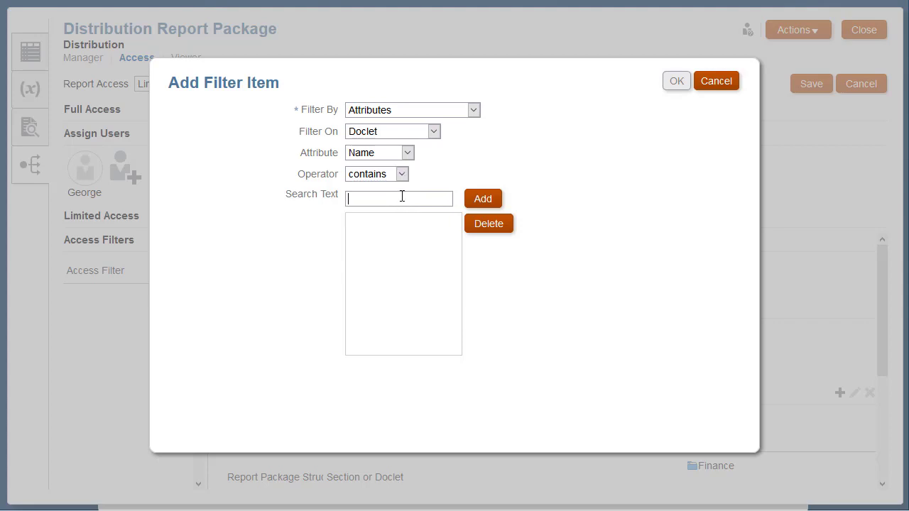
type("Units")
left_click(481, 200)
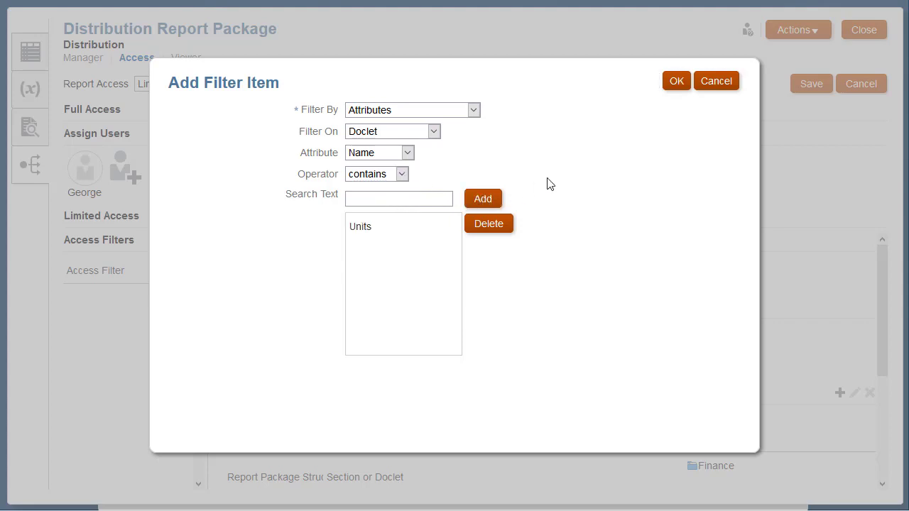
left_click(677, 82)
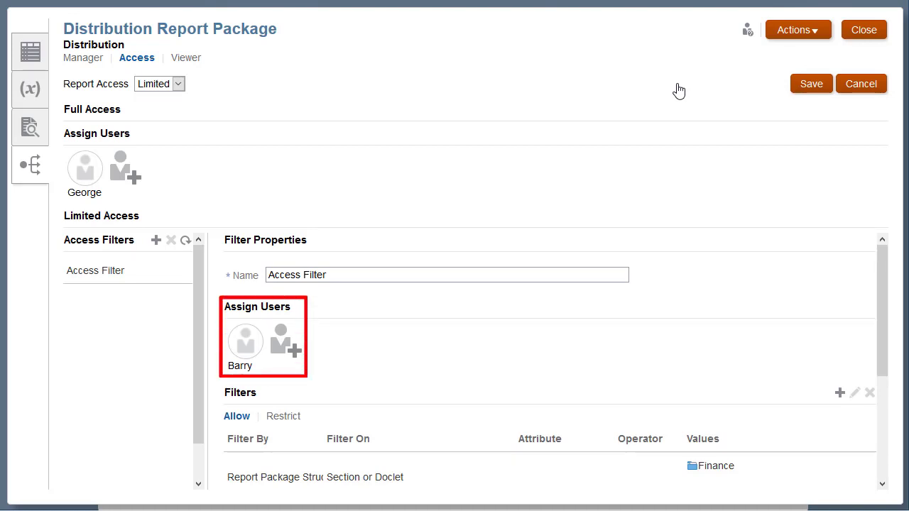
Start a Restrict filter item for the access filter by Attributes, filtering on Doclet with the Name attribute.
scroll(885, 362, "down", 4)
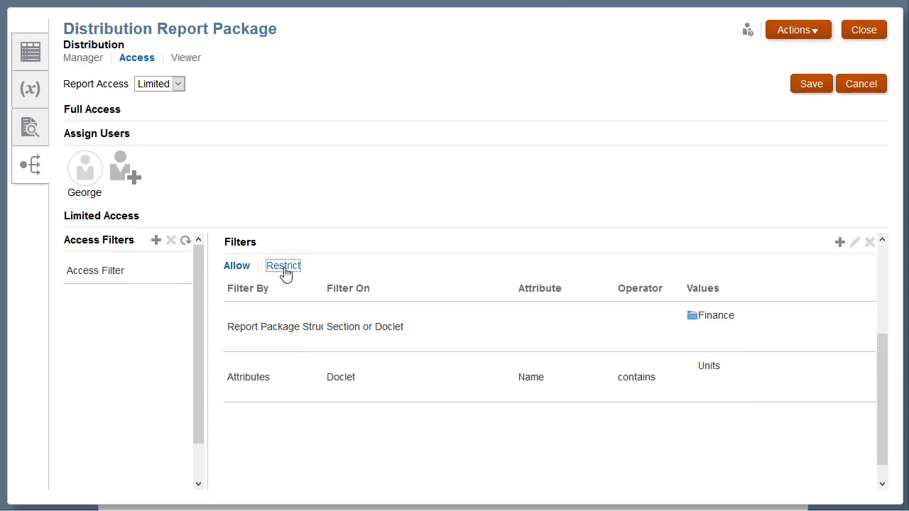
left_click(284, 268)
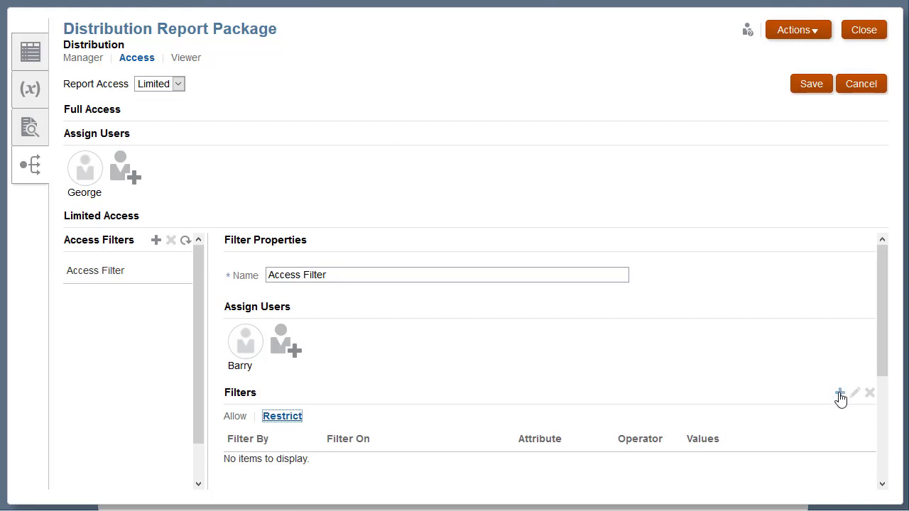
left_click(840, 393)
left_click(474, 113)
left_click(469, 134)
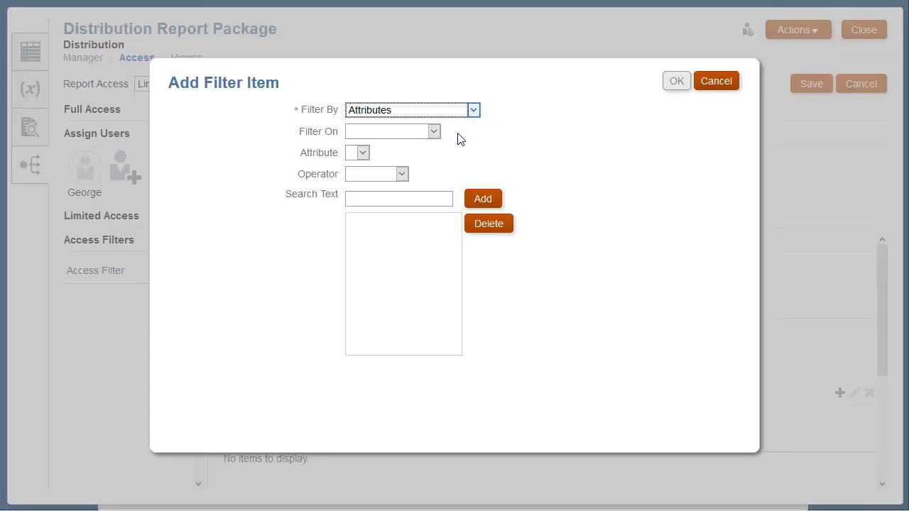
left_click(435, 132)
left_click(433, 155)
left_click(409, 154)
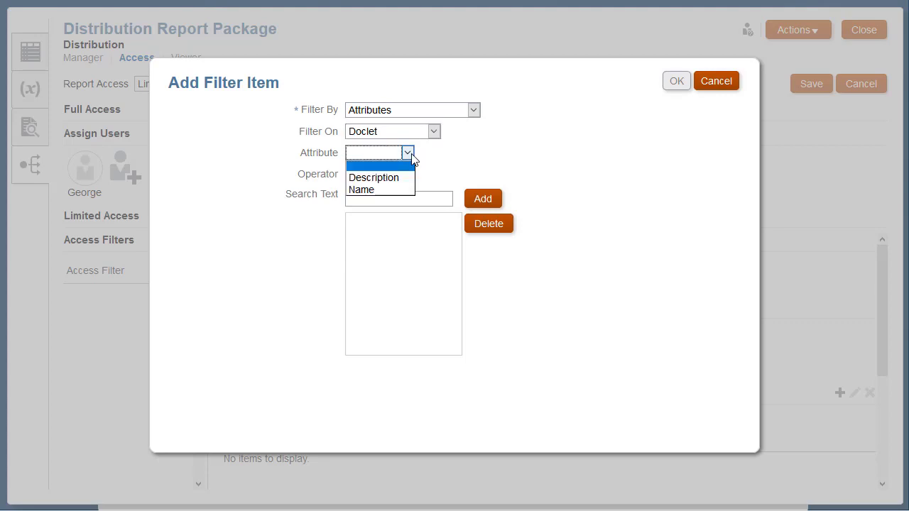
left_click(406, 189)
Set the restrict item's operator to contains, add the search text Notes, confirm the item, and save the access settings.
left_click(402, 175)
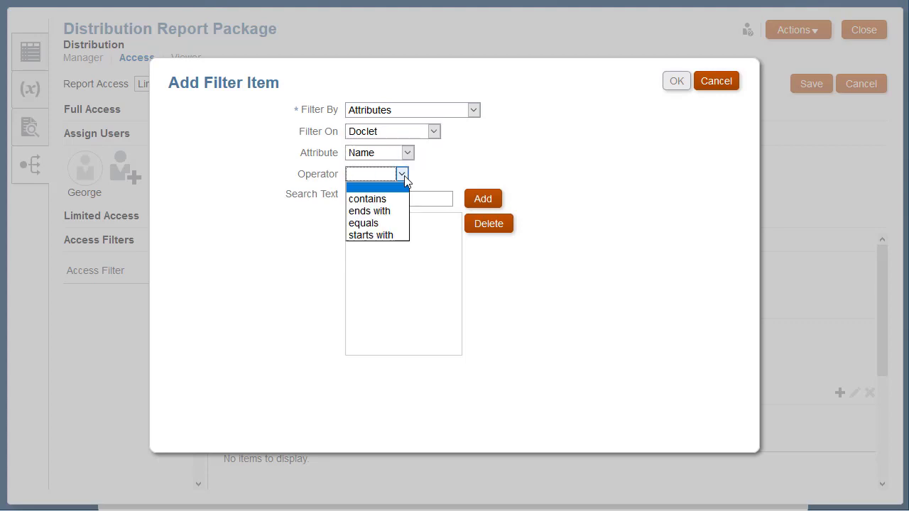
left_click(404, 200)
left_click(372, 199)
type("Notes")
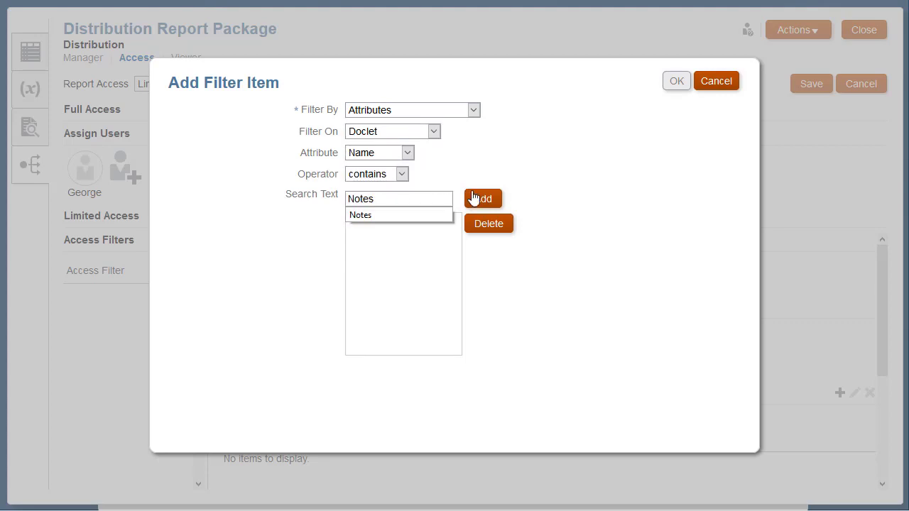
left_click(484, 202)
left_click(676, 84)
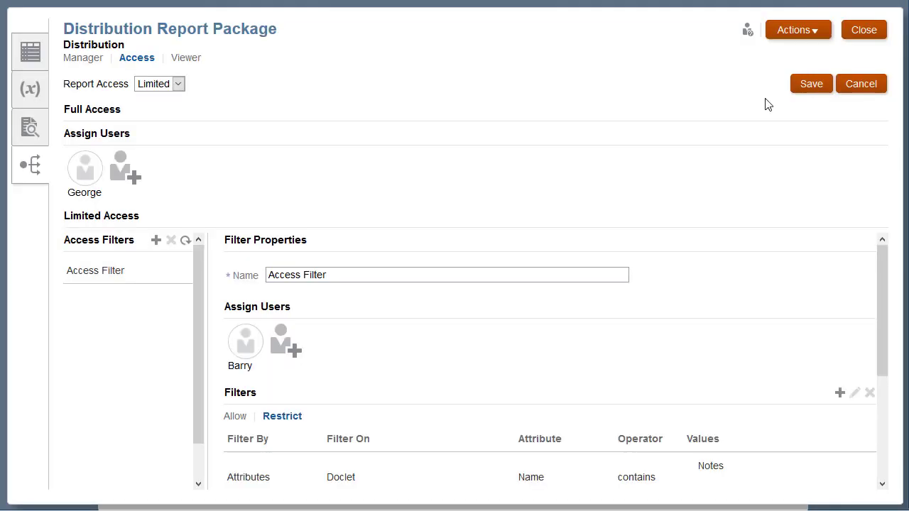
left_click(812, 85)
Check the package's section structure in the Report Center, and execute the Weekly Distribution from the distribution manager.
left_click(32, 59)
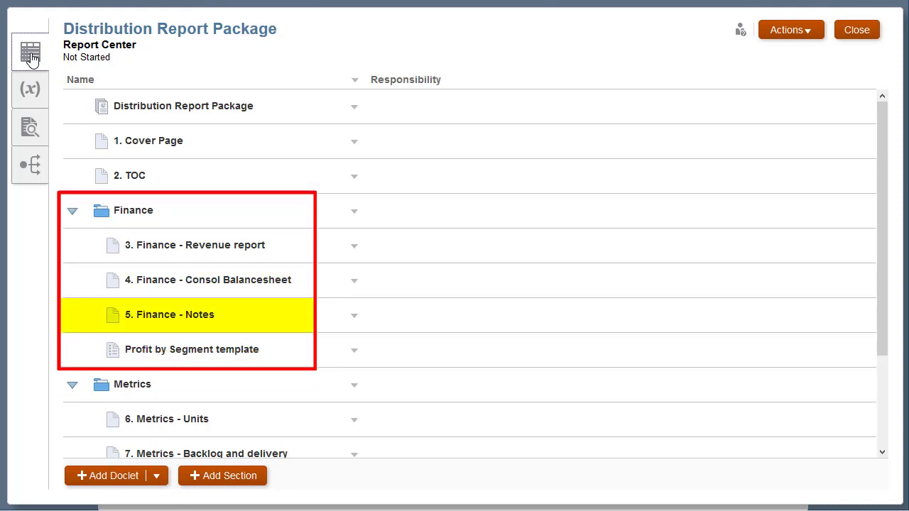
left_click(34, 174)
left_click(857, 121)
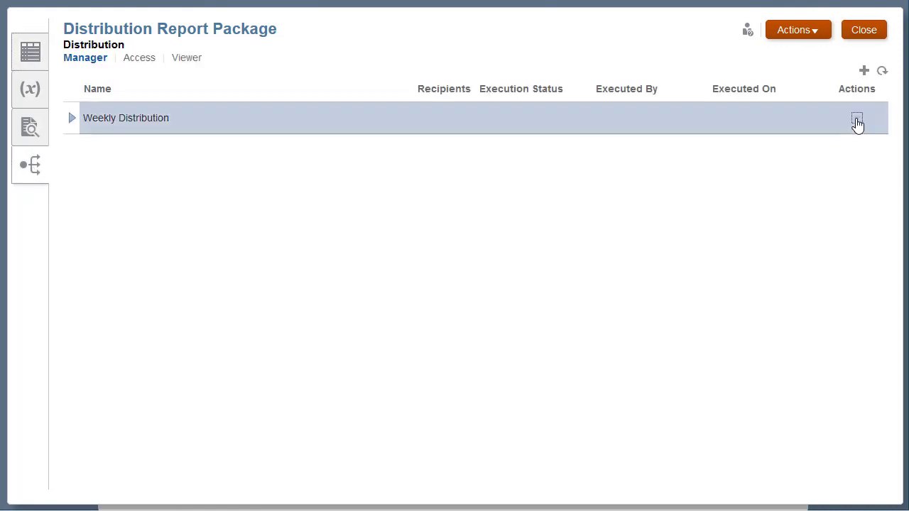
left_click(858, 123)
left_click(852, 189)
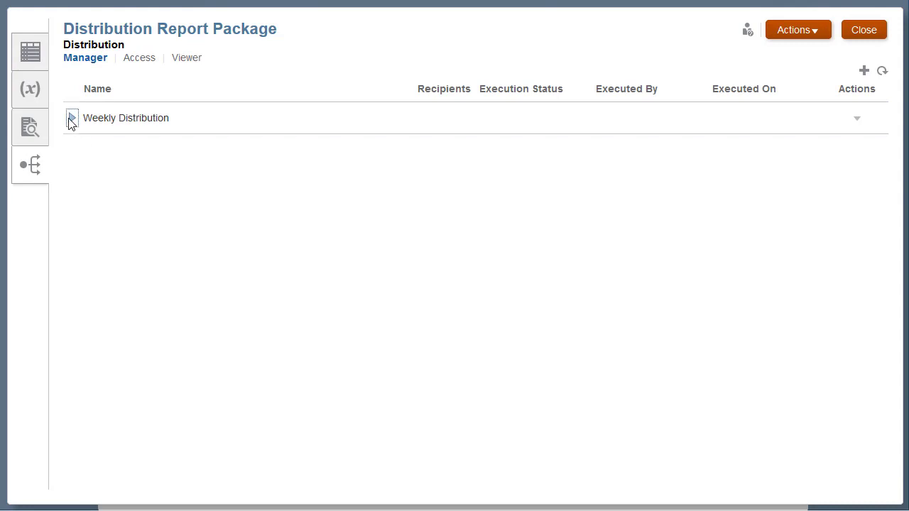
Expand the Weekly Distribution and review the recipient list of its executed instance.
left_click(70, 118)
left_click(421, 162)
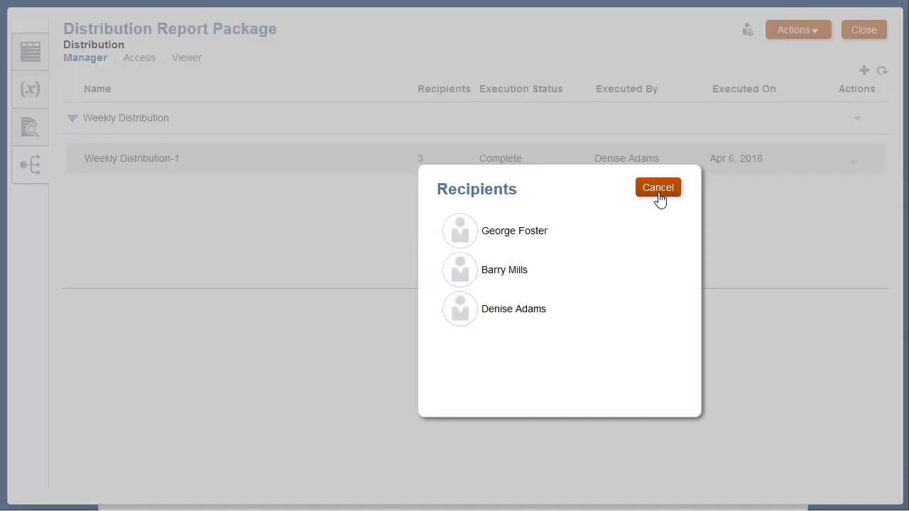
left_click(658, 192)
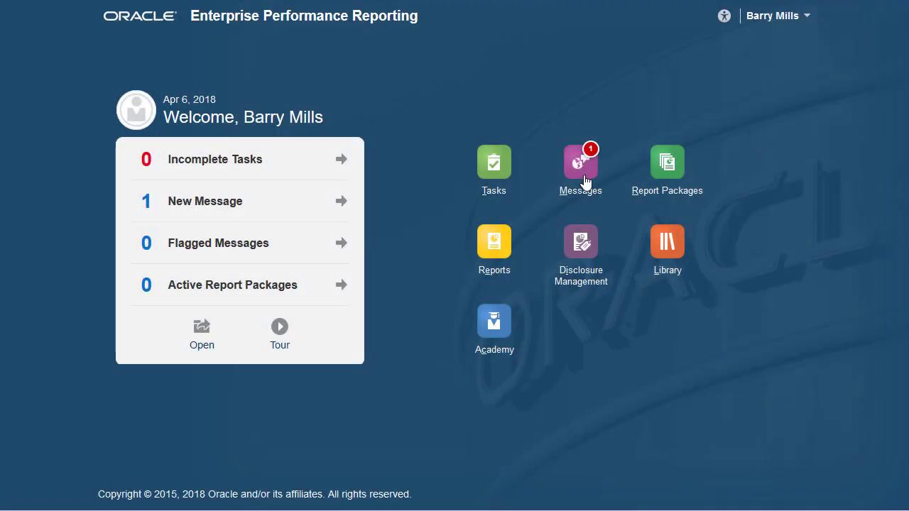
From the limited recipient's messages, open the Weekly Distribution in the Browser Viewer and display it at Fit Page.
left_click(585, 181)
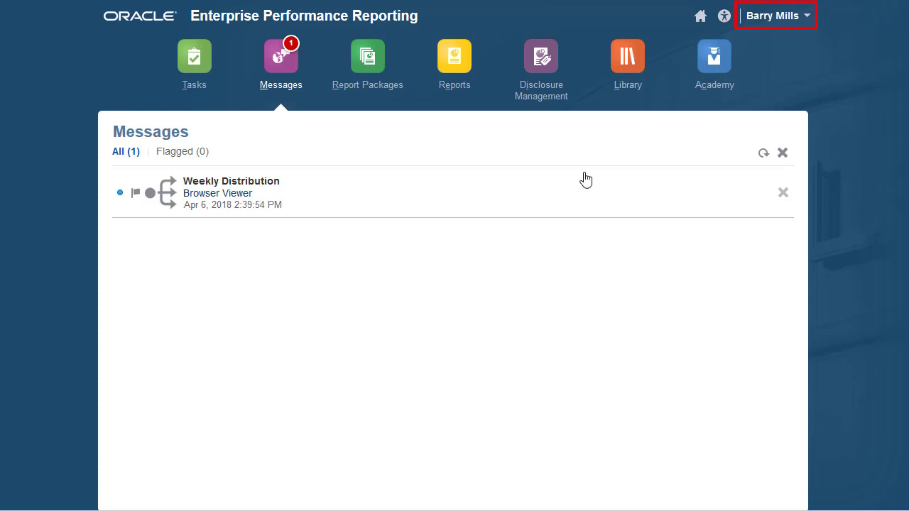
left_click(216, 193)
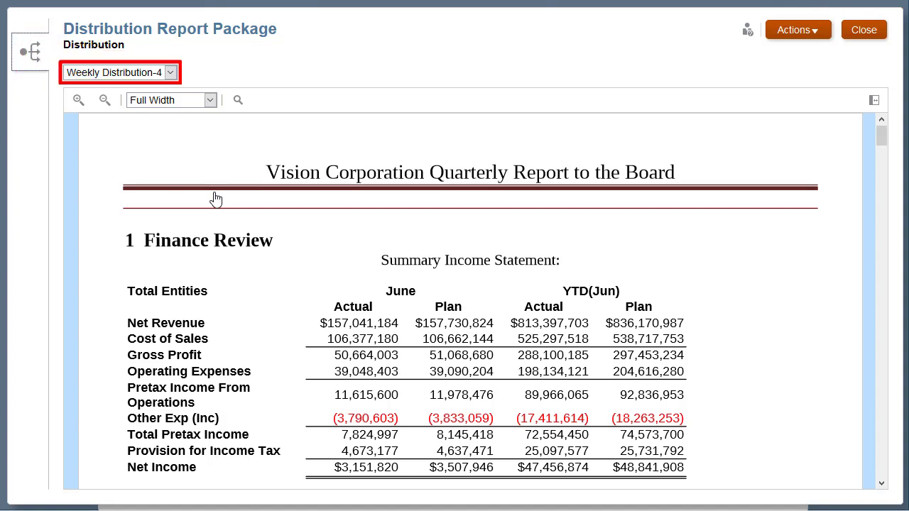
left_click(210, 101)
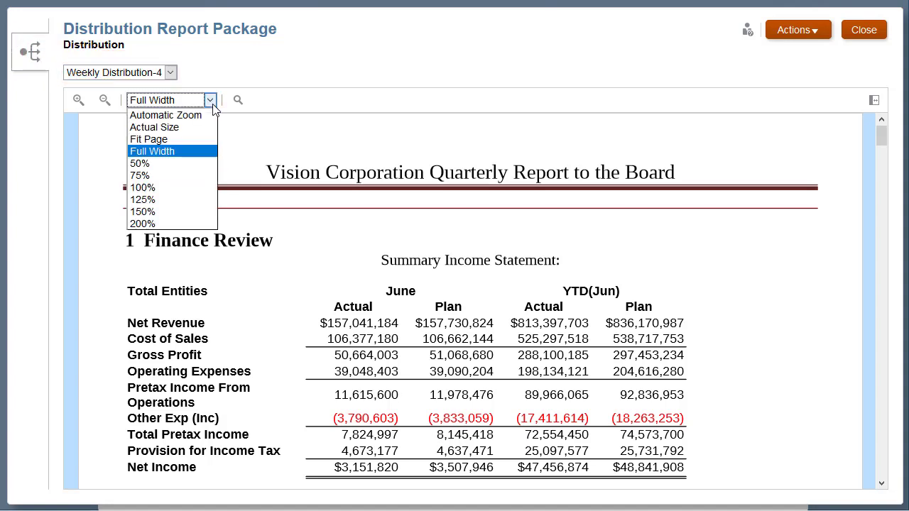
left_click(204, 139)
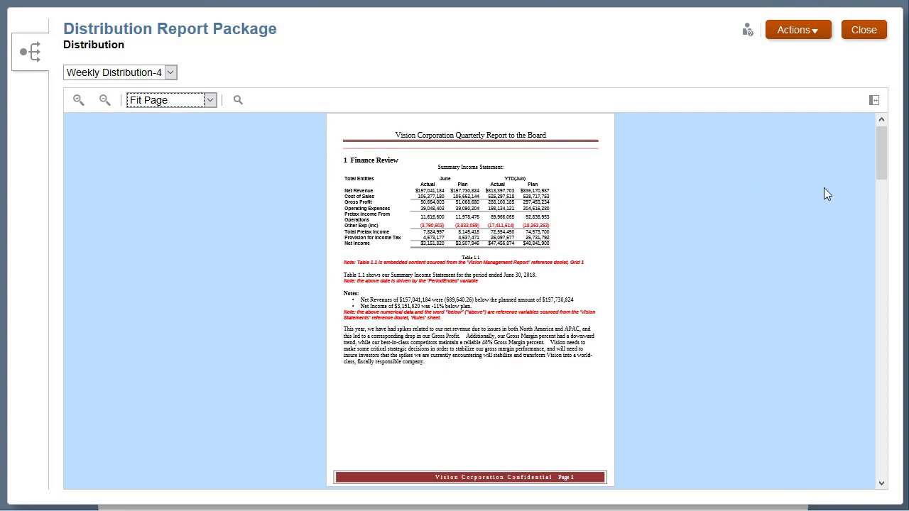